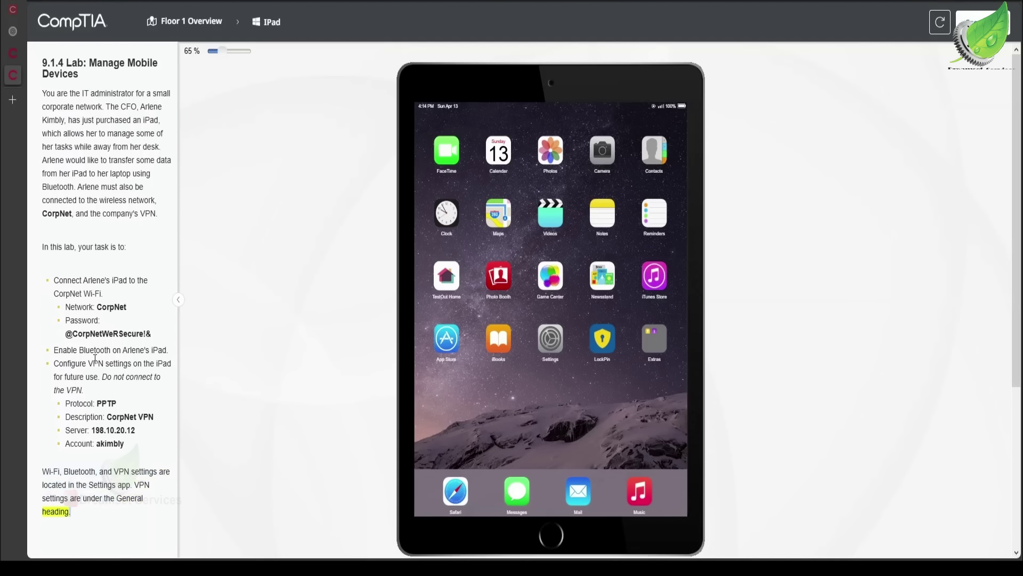
- Turn on Wi-Fi in the iPad's settings
scroll(94, 359, "down", 1)
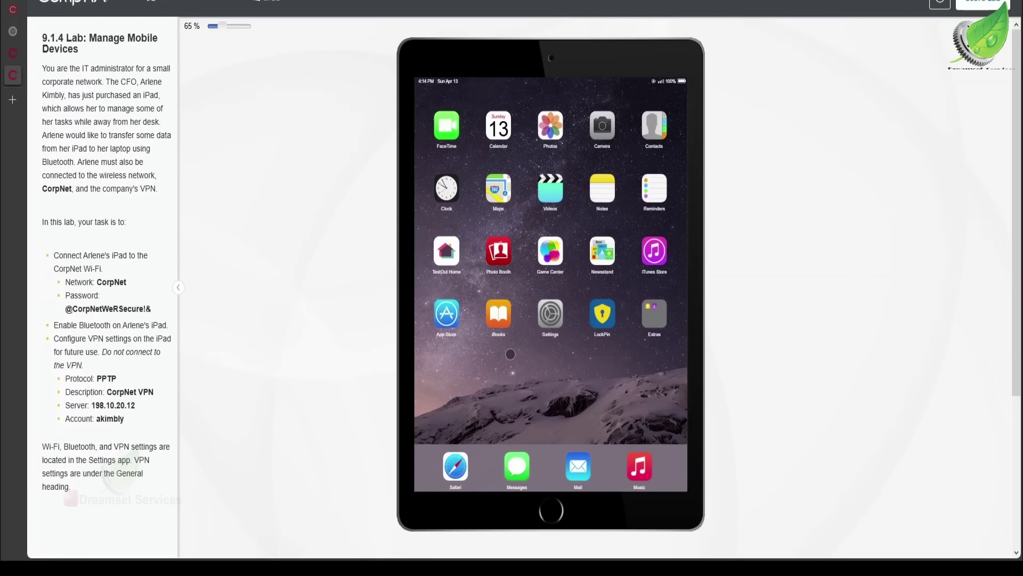
left_click(557, 323)
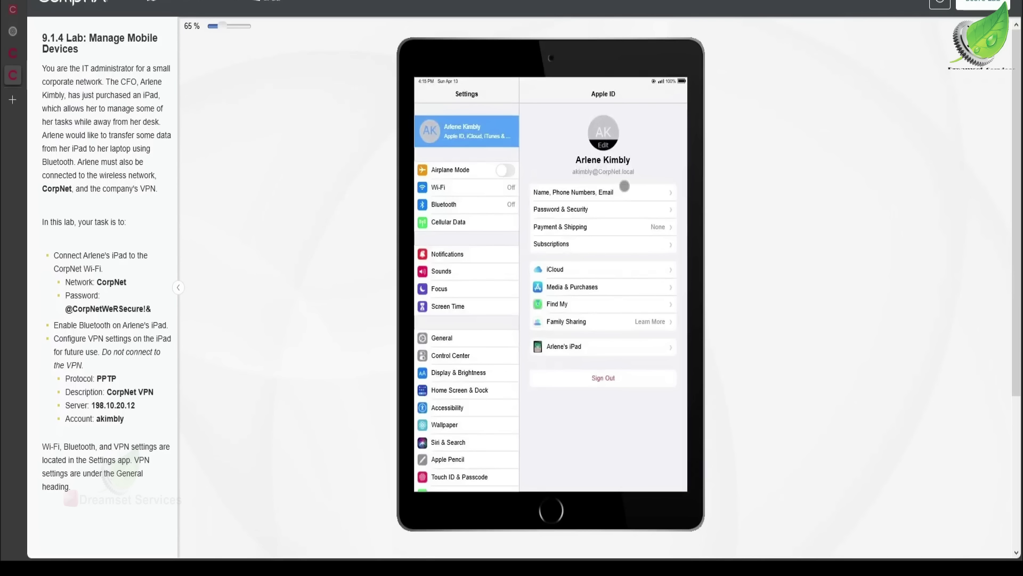
left_click(462, 186)
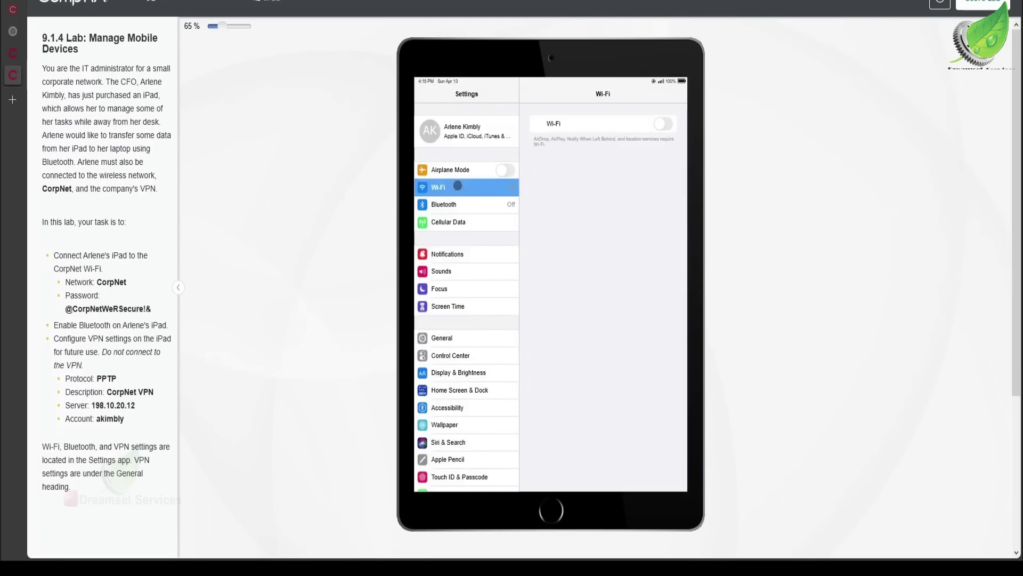
left_click(667, 124)
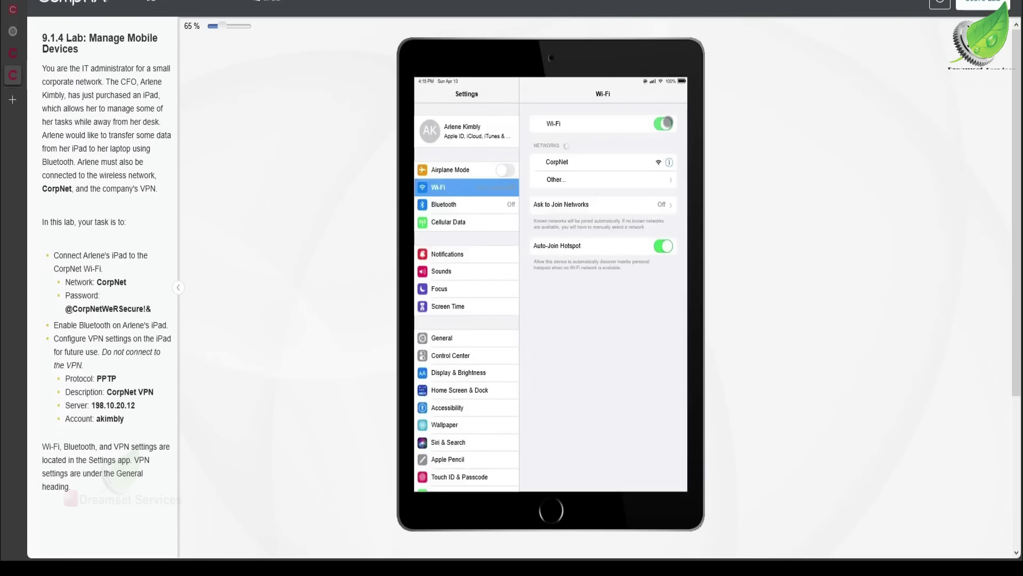
- Join the CorpNet wireless network, copying the Wi-Fi password from the lab instructions into the password field
left_click(588, 163)
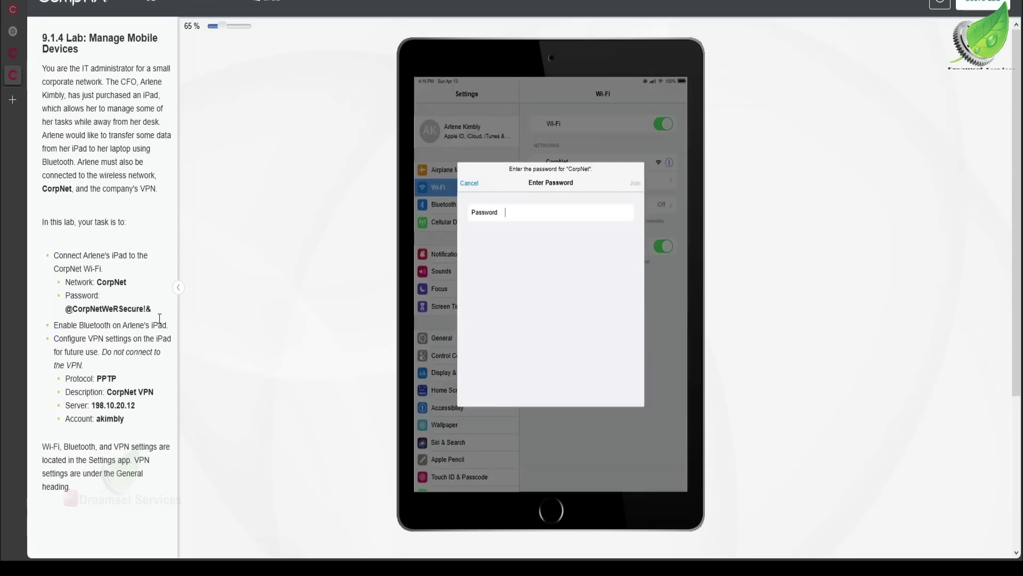
left_click_drag(65, 308, 153, 309)
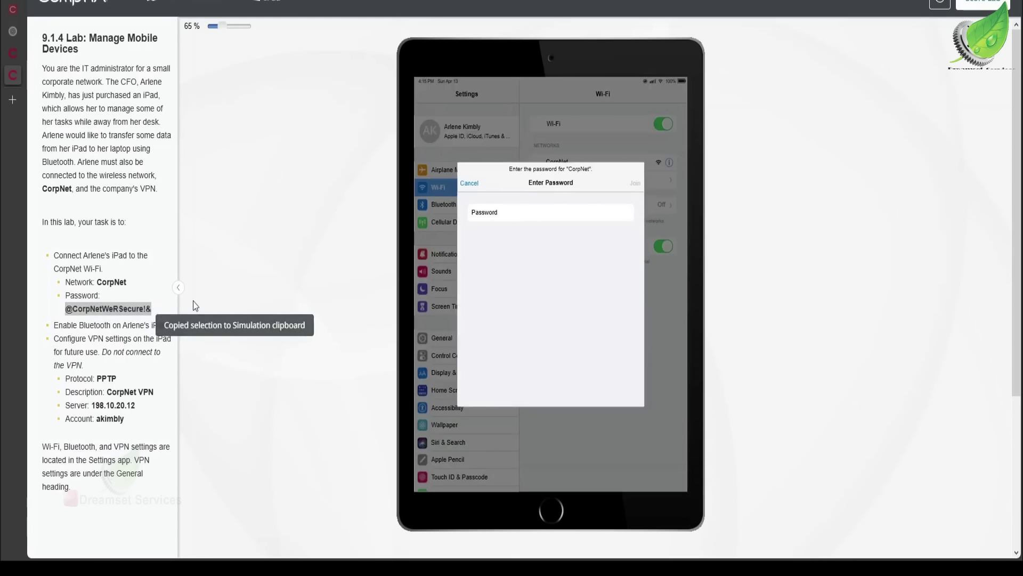
left_click(514, 211)
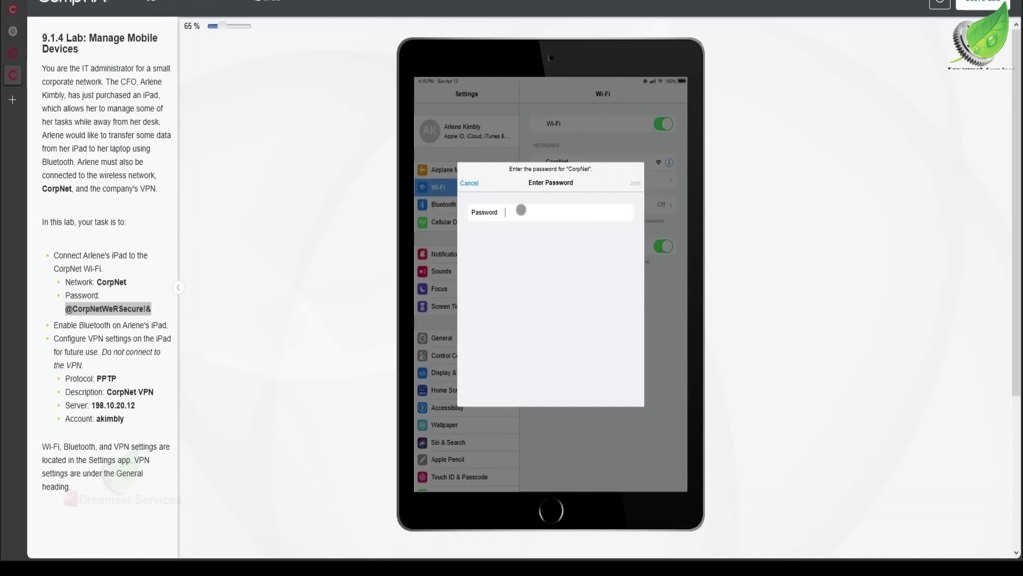
key("ctrl+v")
left_click(632, 183)
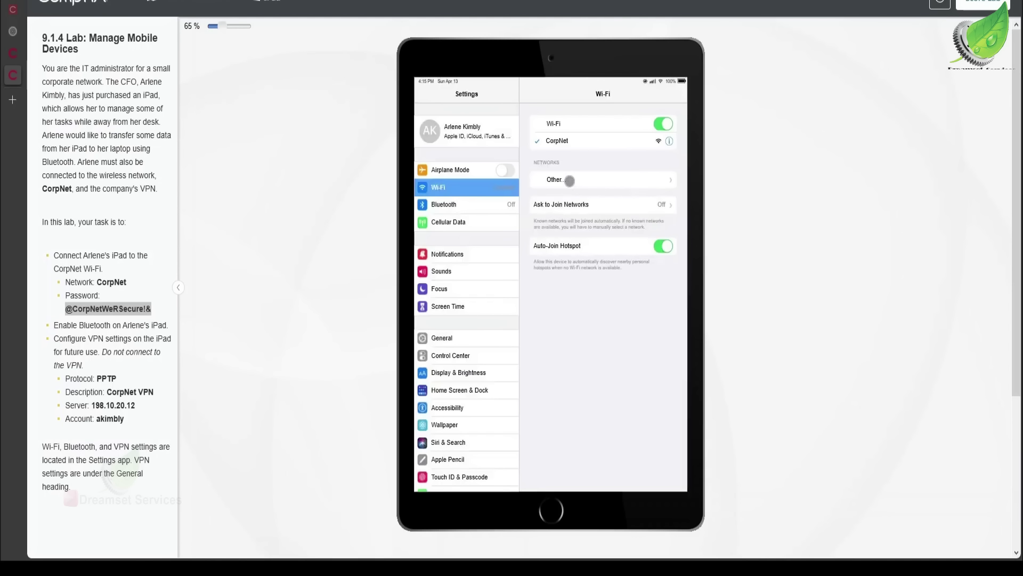
- Turn on Bluetooth on the iPad
left_click(451, 205)
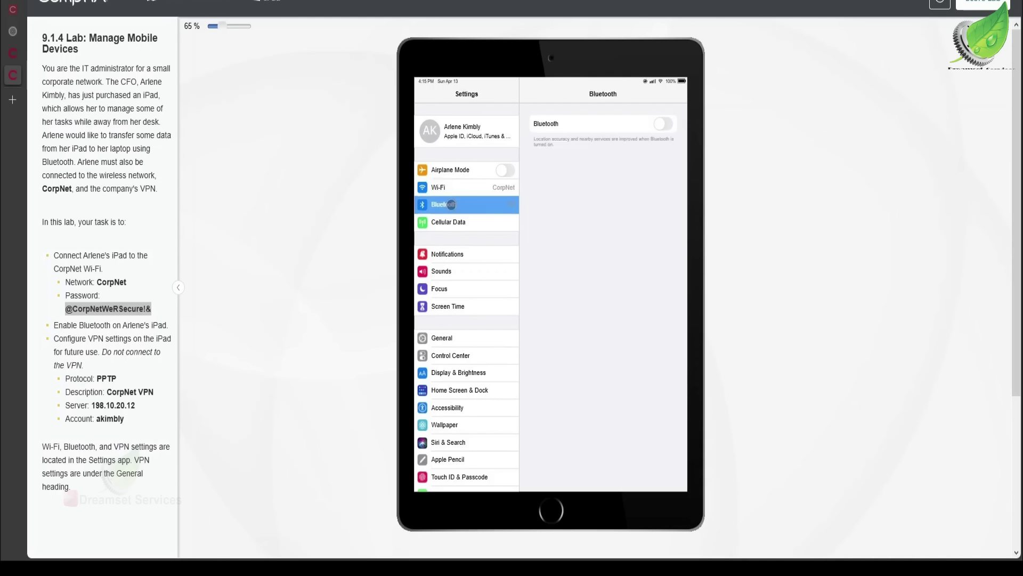
left_click(665, 128)
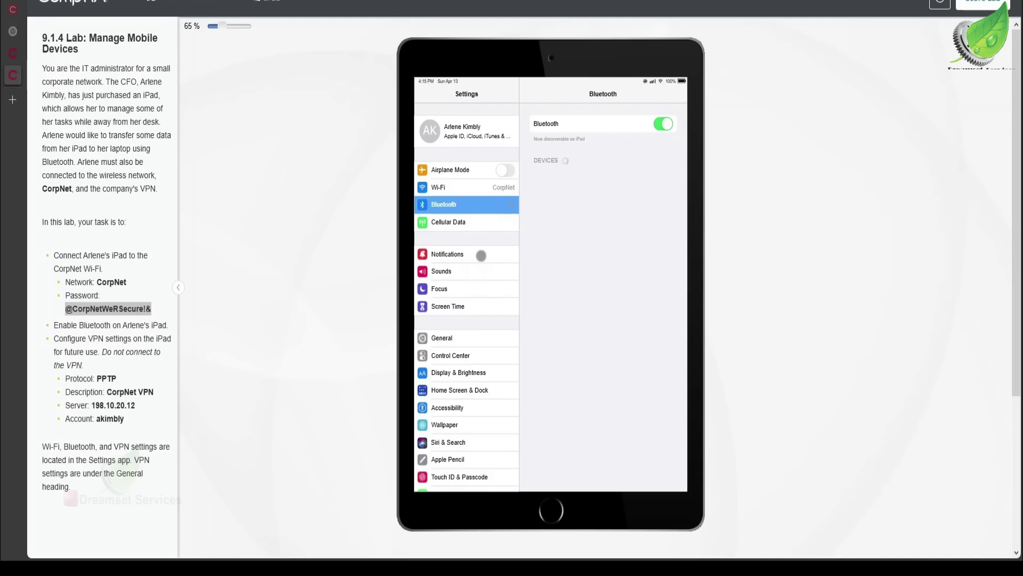
- Start a new VPN configuration in the iPad's General settings and choose PPTP as its protocol
scroll(479, 291, "down", 5)
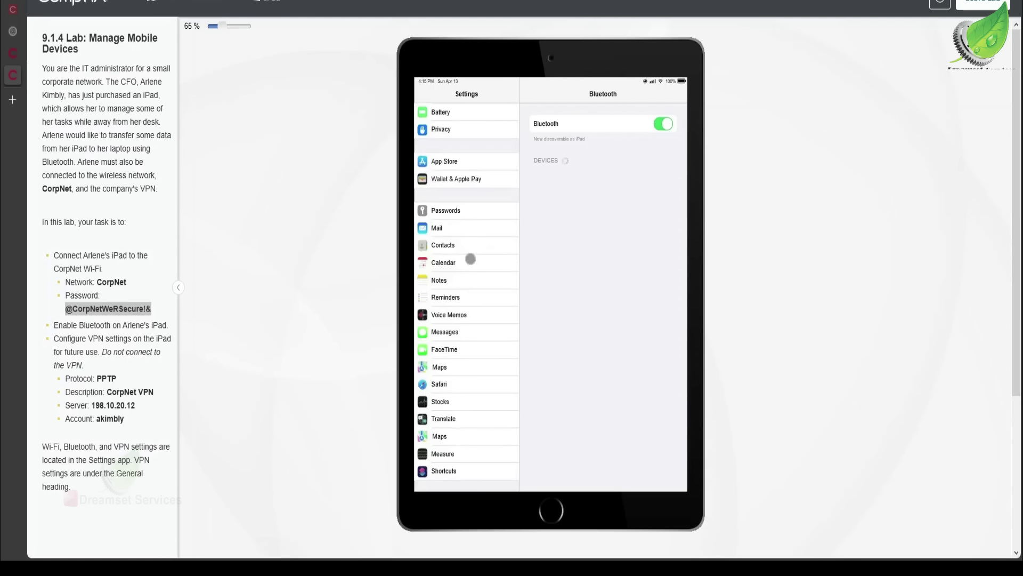
scroll(470, 258, "down", 3)
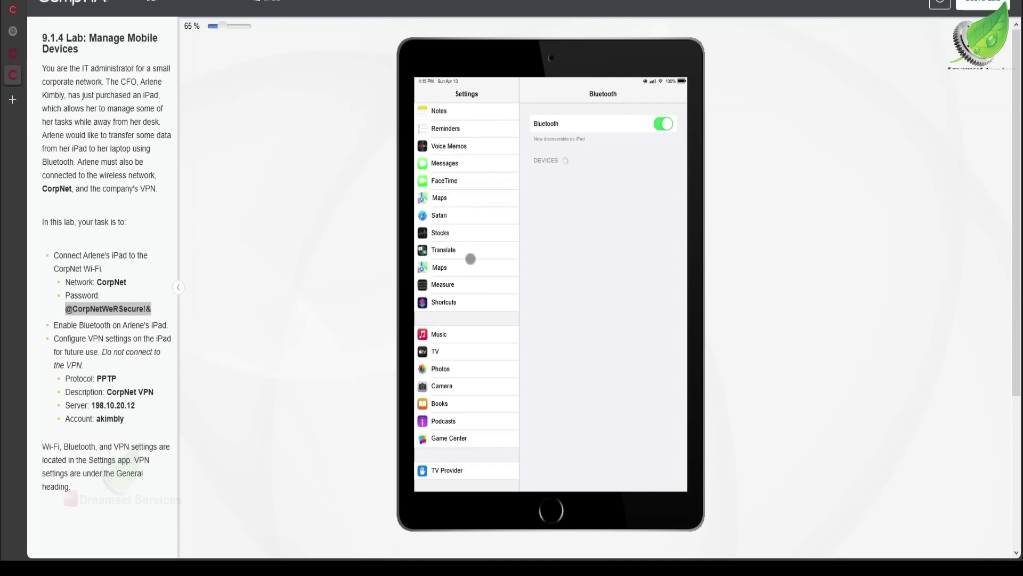
scroll(454, 250, "up", 5)
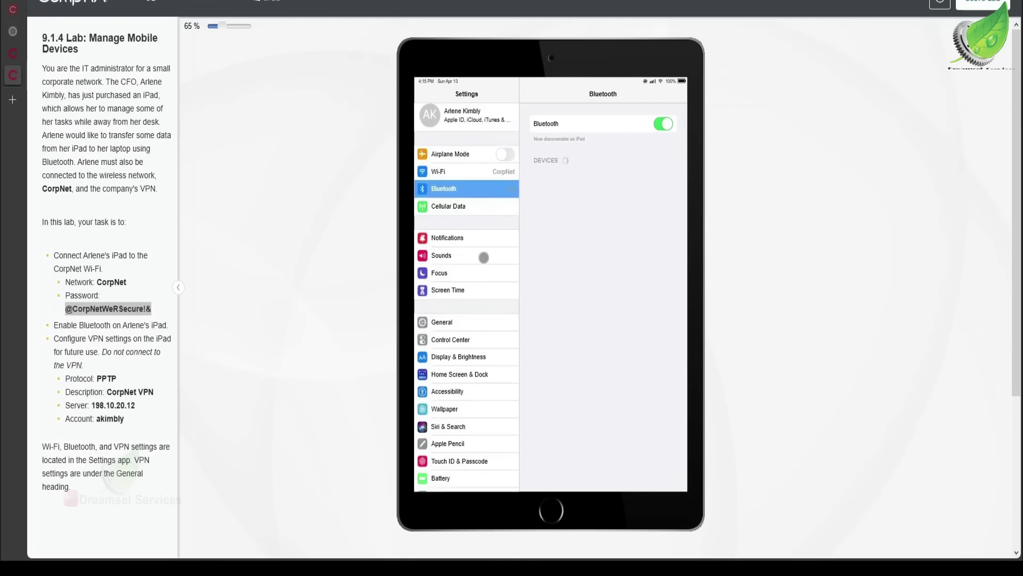
left_click(453, 323)
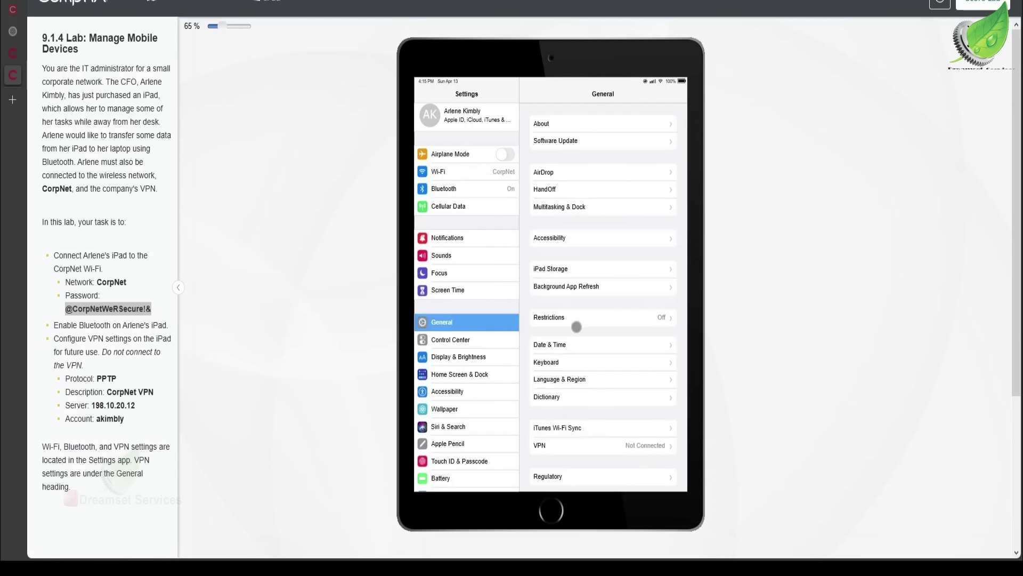
left_click(592, 447)
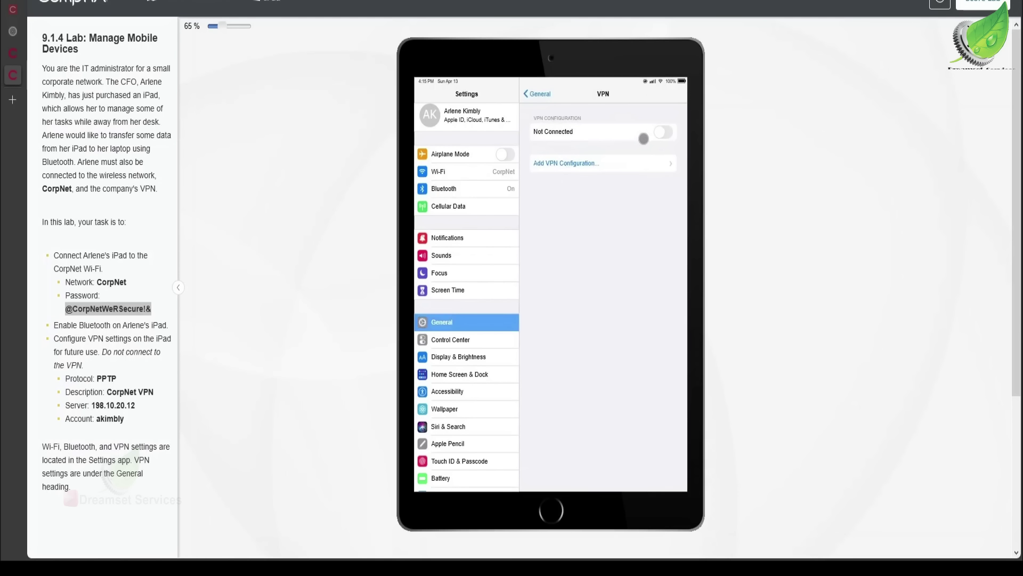
left_click(590, 166)
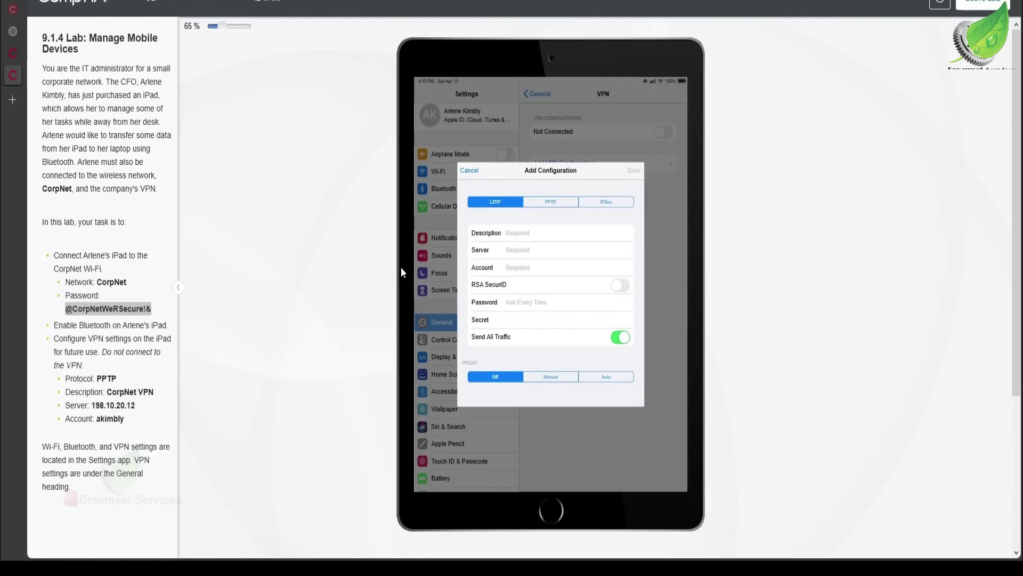
left_click(558, 203)
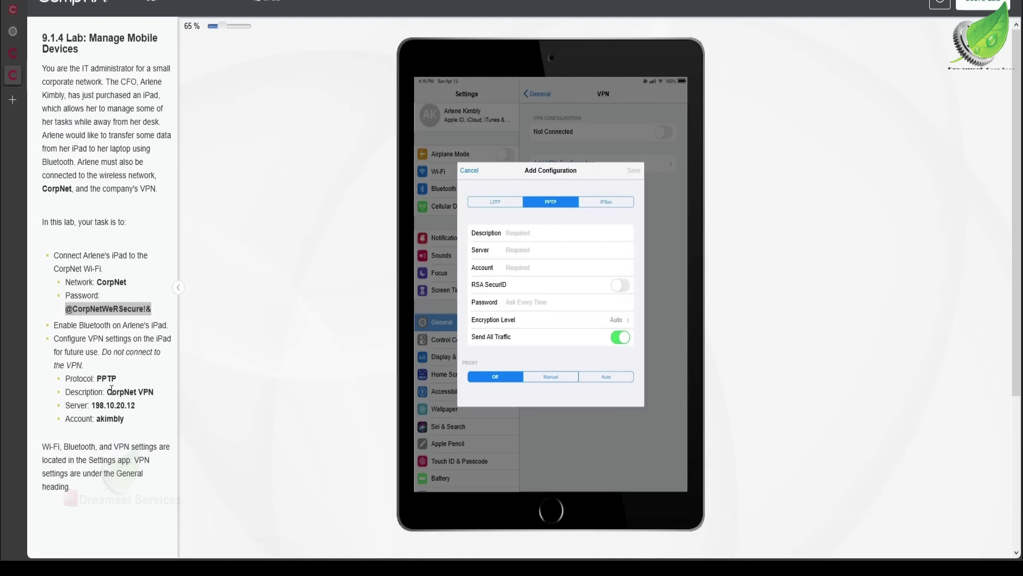
- Set the VPN configuration's description to CorpNet VPN and its server to 198.10.20.12, copying both from the lab instructions
left_click_drag(108, 392, 154, 395)
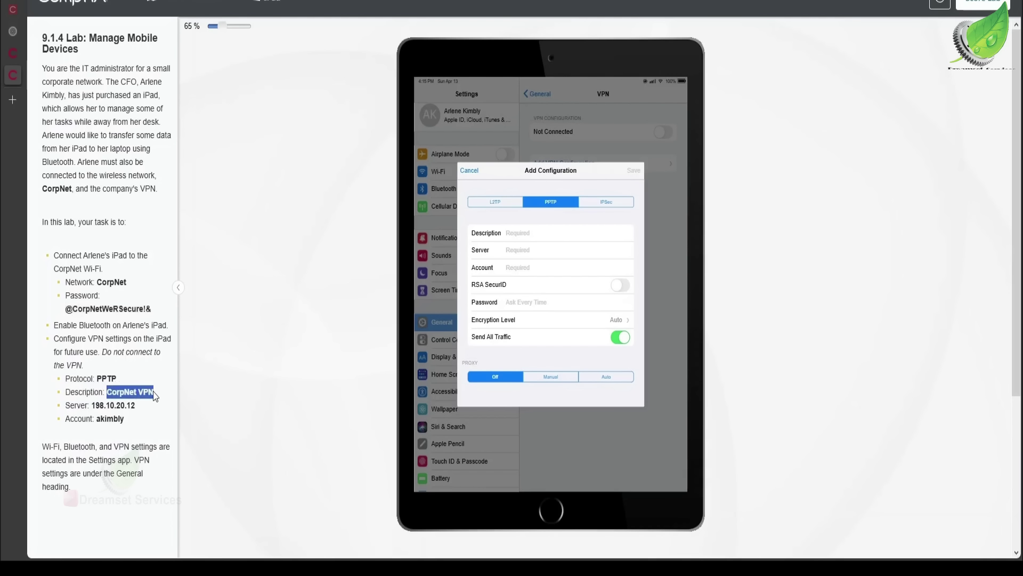
key("ctrl+c")
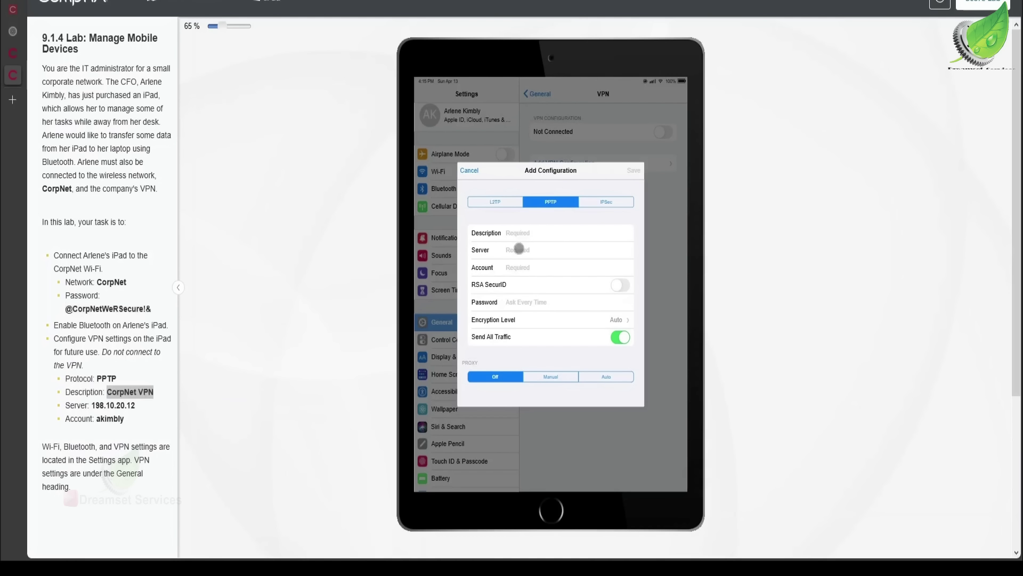
key("ctrl+v")
left_click_drag(94, 406, 143, 408)
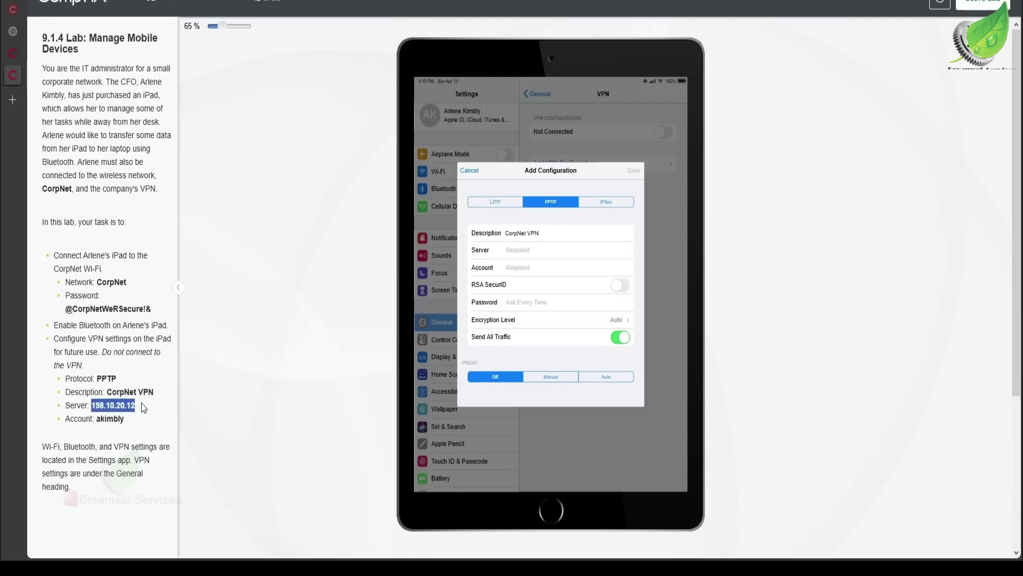
key("ctrl+c")
left_click(540, 248)
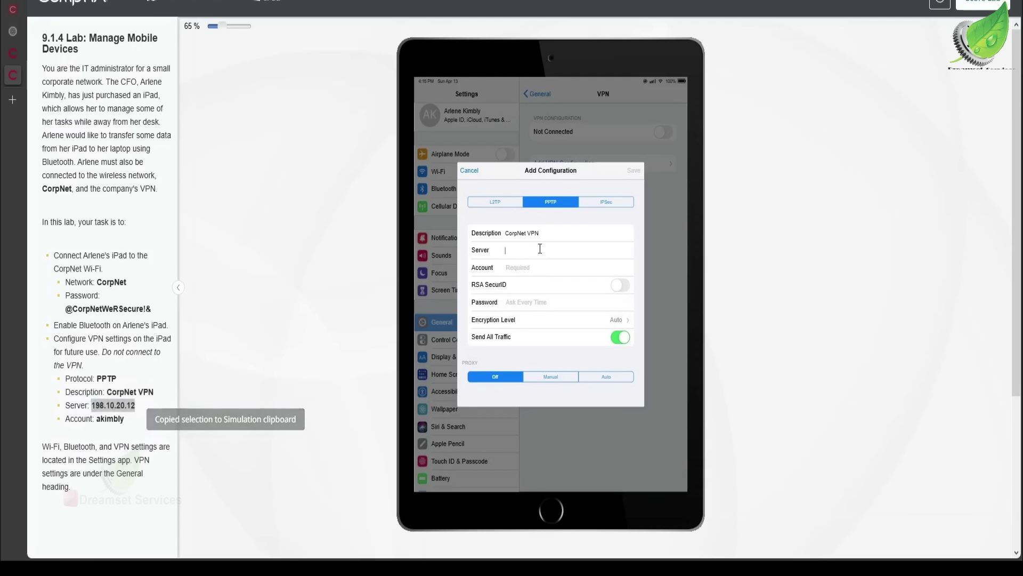
key("ctrl+v")
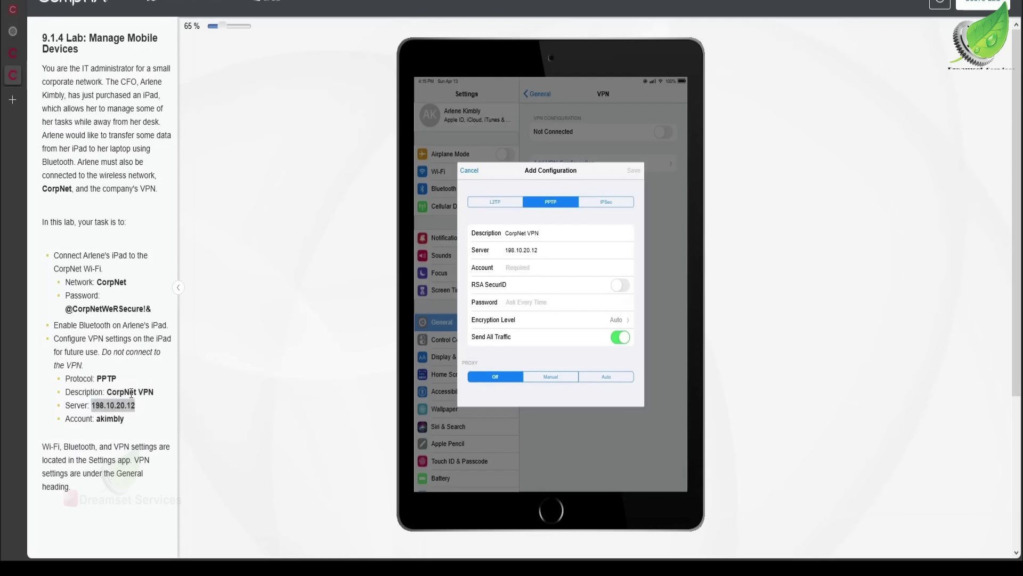
- Copy the account name from the lab instructions into the VPN configuration and save it
left_click_drag(98, 421, 126, 422)
key("ctrl+c")
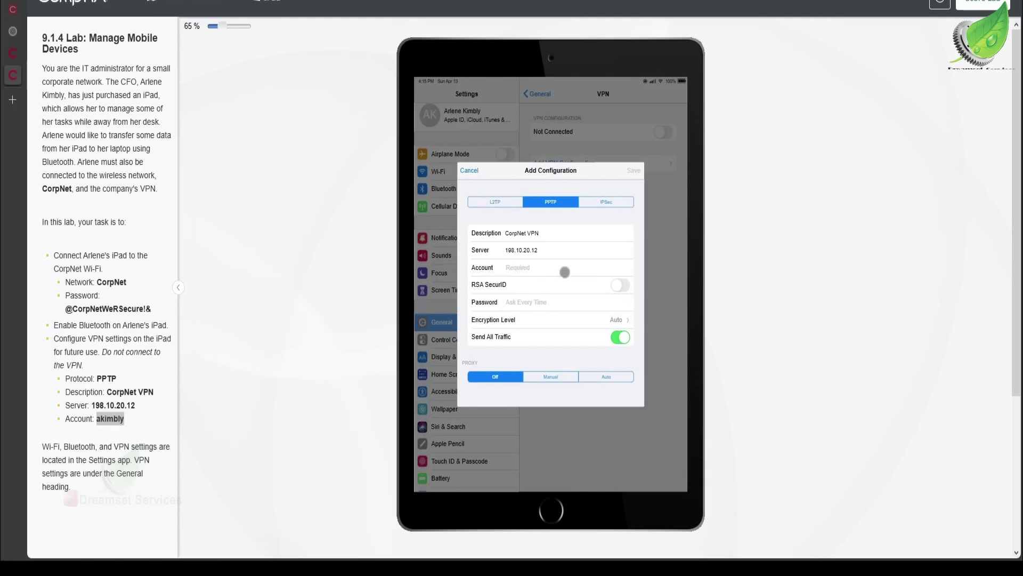
left_click(542, 272)
key("ctrl+v")
left_click(635, 171)
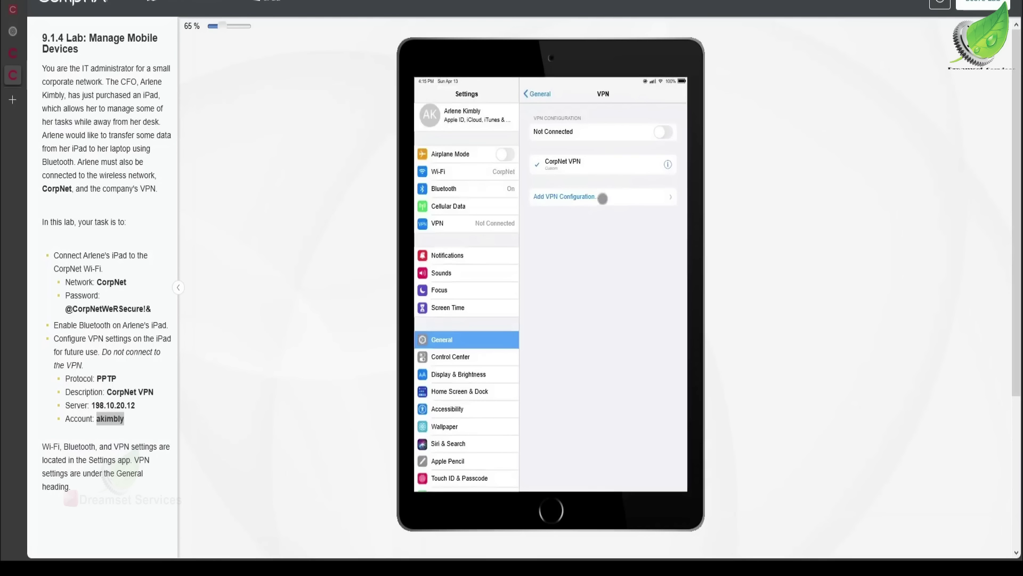
- Return to the General settings and submit the lab for scoring
scroll(487, 256, "up", 2)
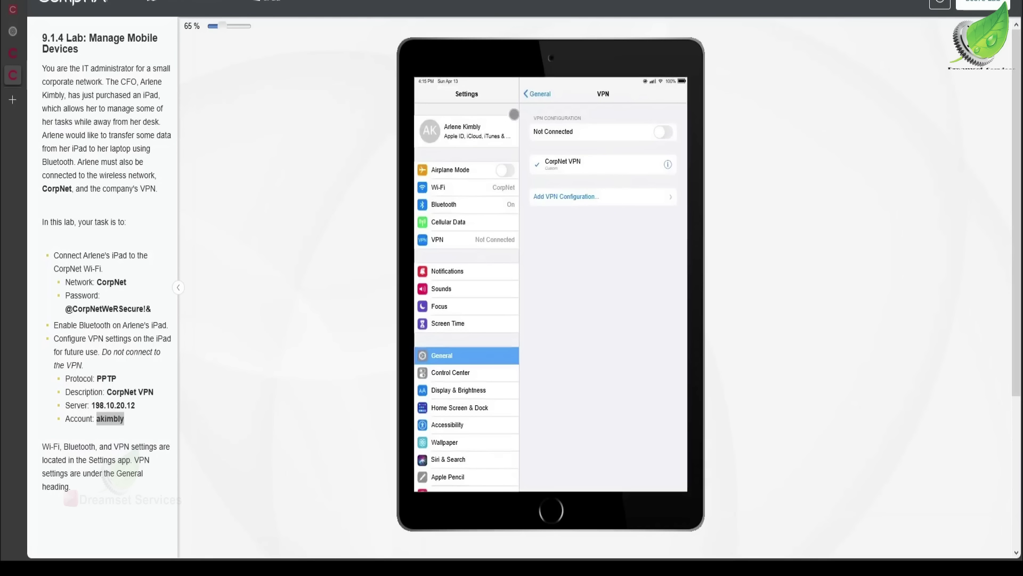
left_click(538, 95)
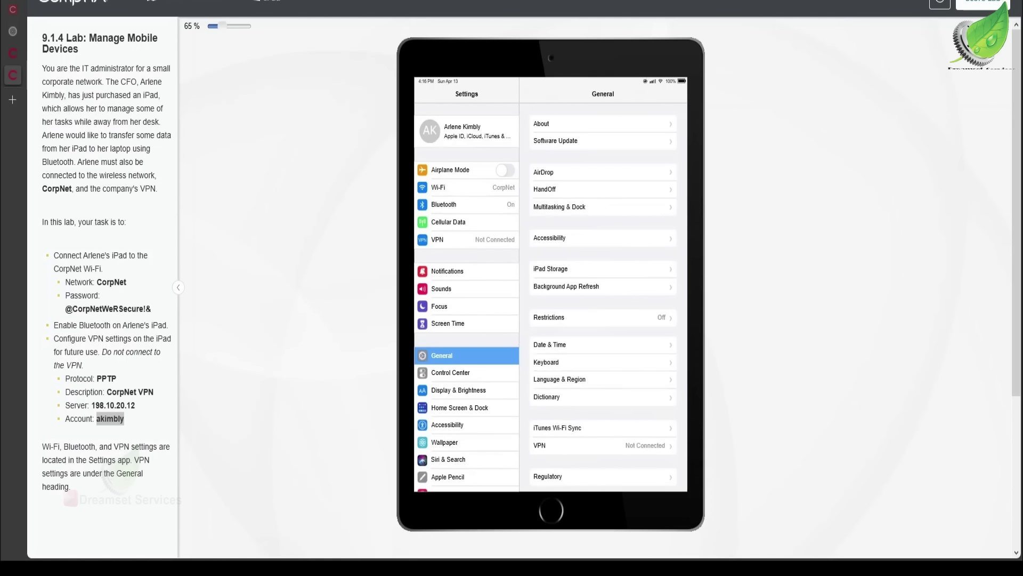
left_click(999, 3)
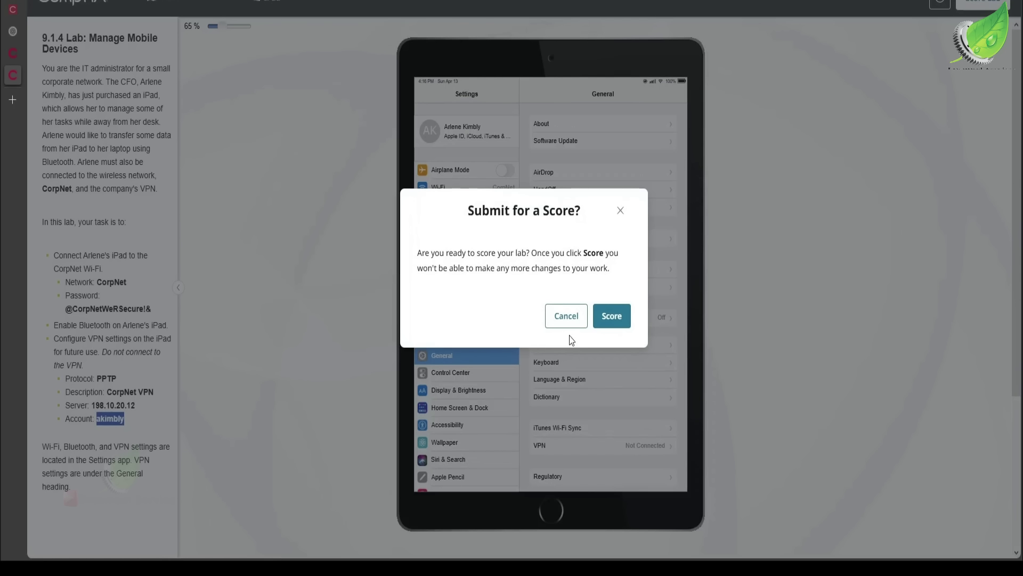
left_click(611, 316)
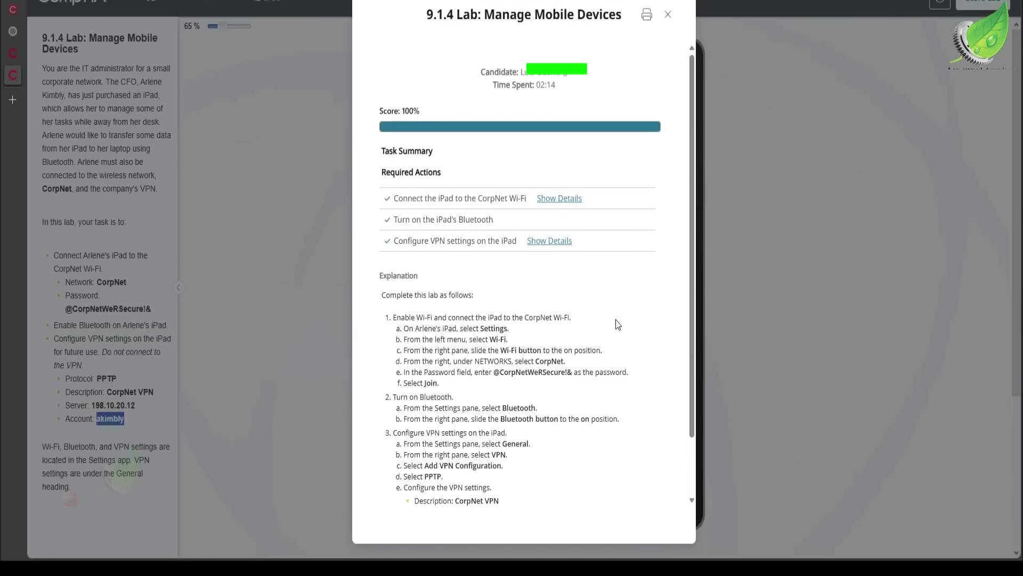
- Expand the Wi-Fi and VPN task details in the score report and review them with the explanation
left_click(563, 199)
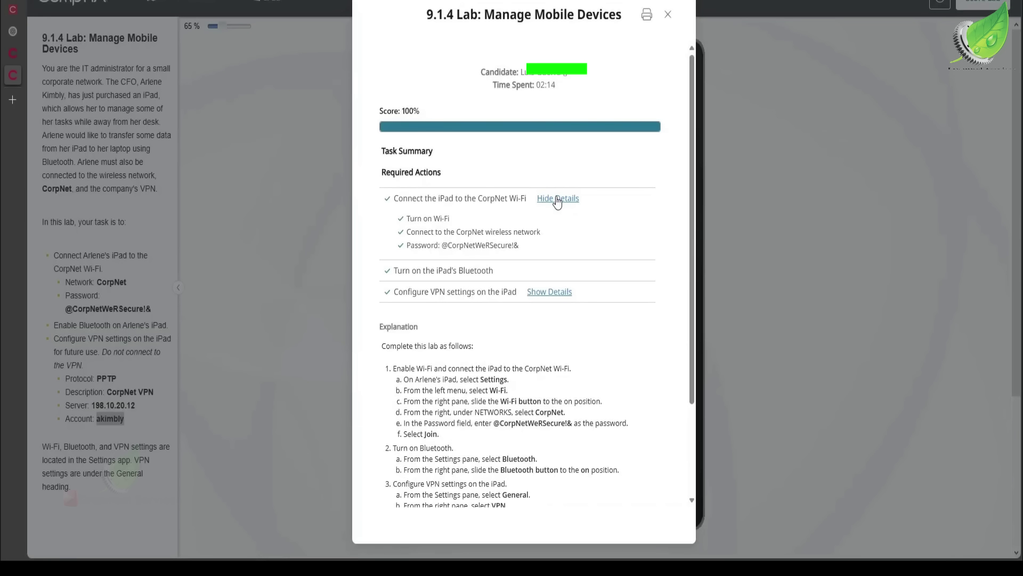
scroll(557, 202, "up", 1)
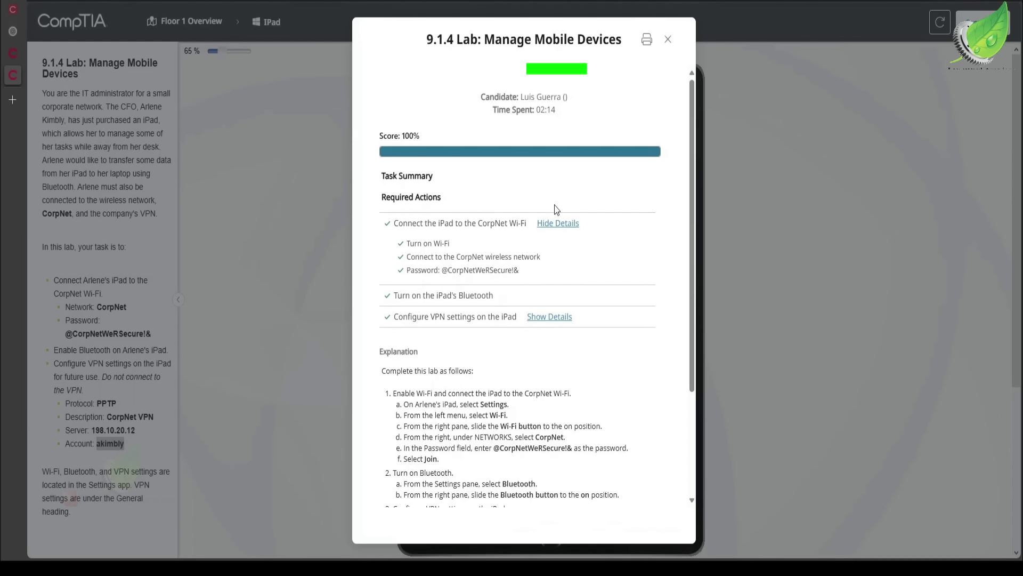
left_click(551, 318)
scroll(527, 298, "down", 3)
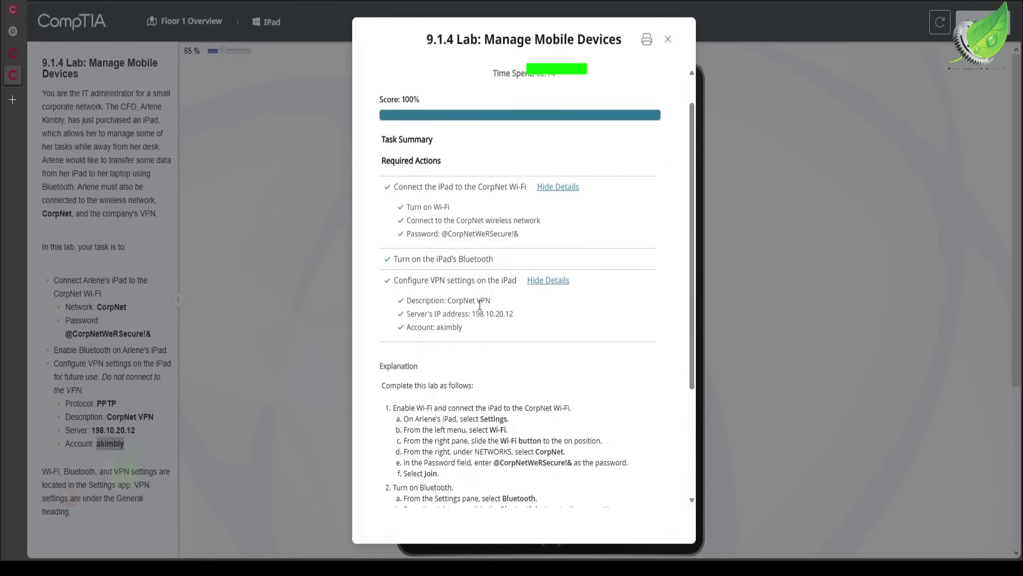
scroll(480, 304, "down", 1)
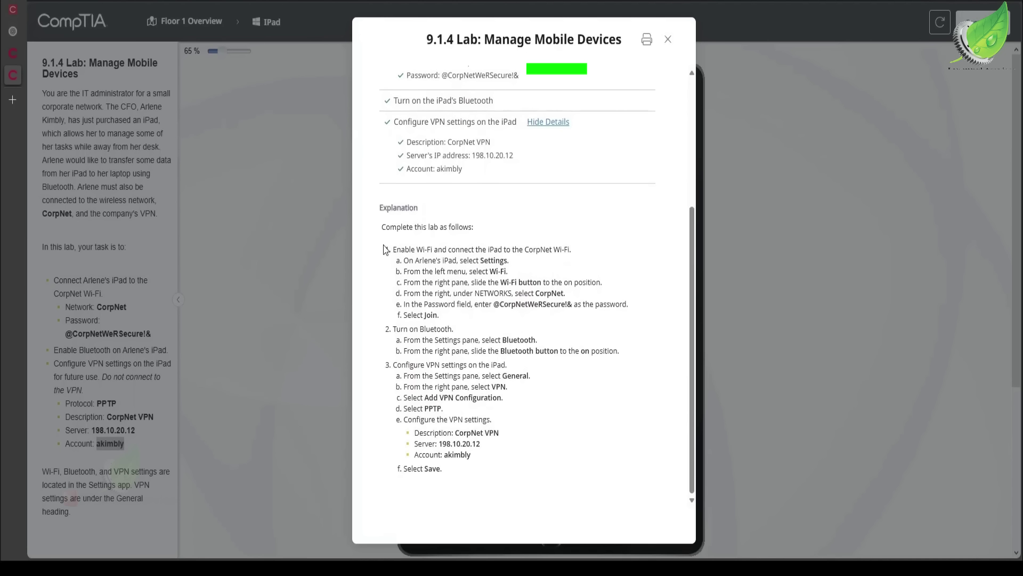